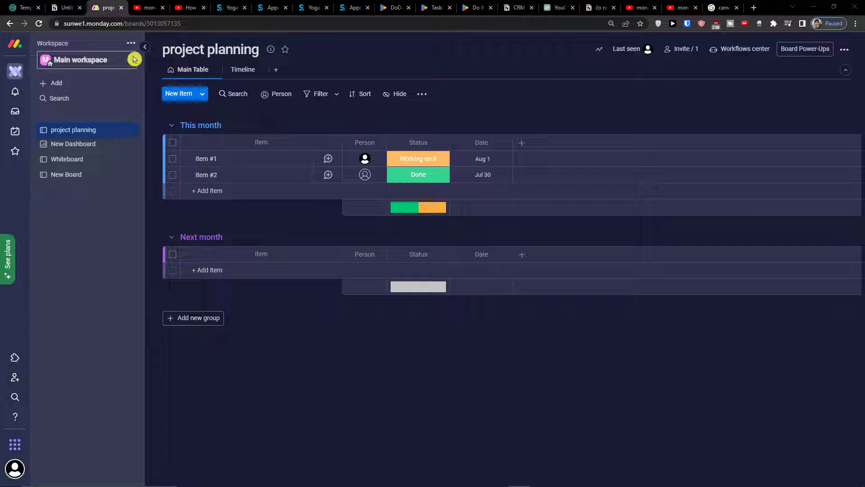
- Search the Column Center for "time" and add the Time Tracking column to the project planning board
left_click(116, 83)
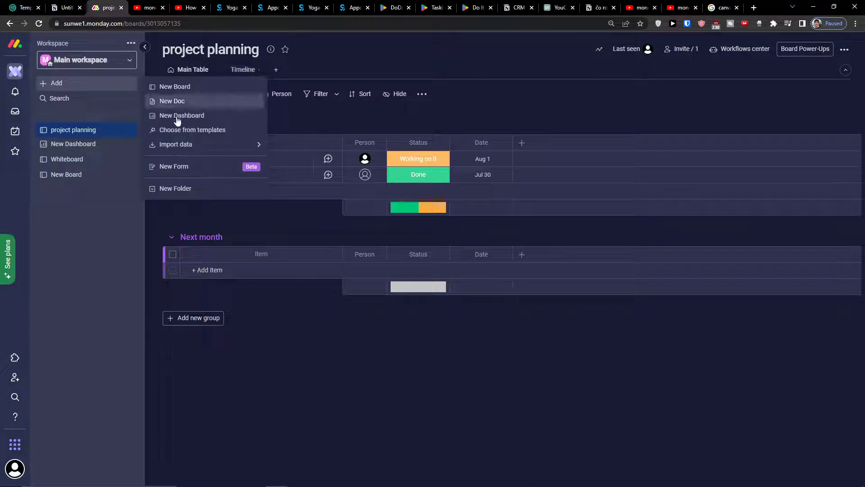
left_click(425, 347)
left_click(521, 143)
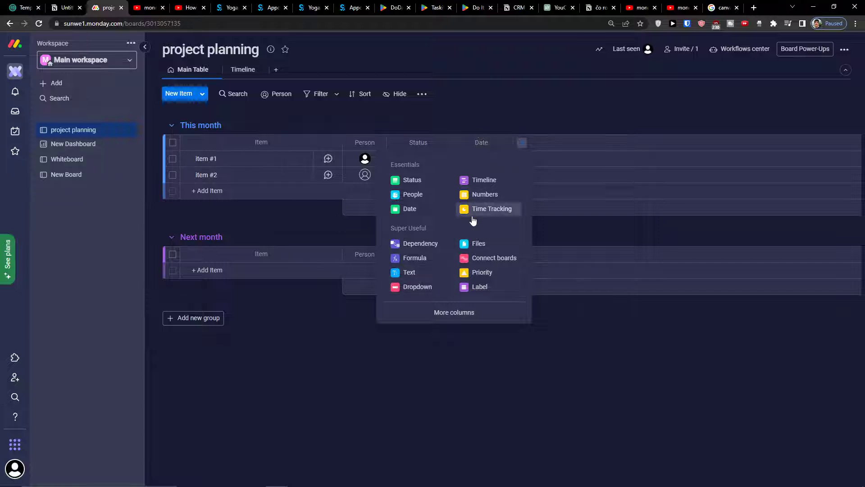
left_click(449, 315)
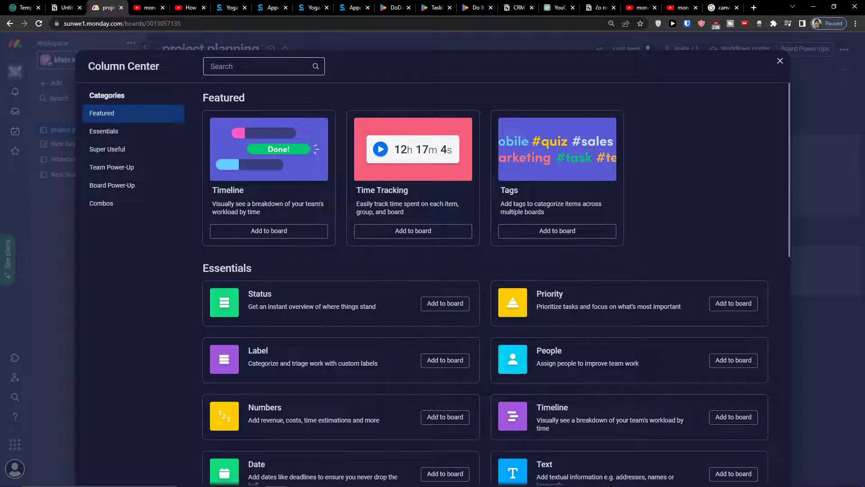
type("time")
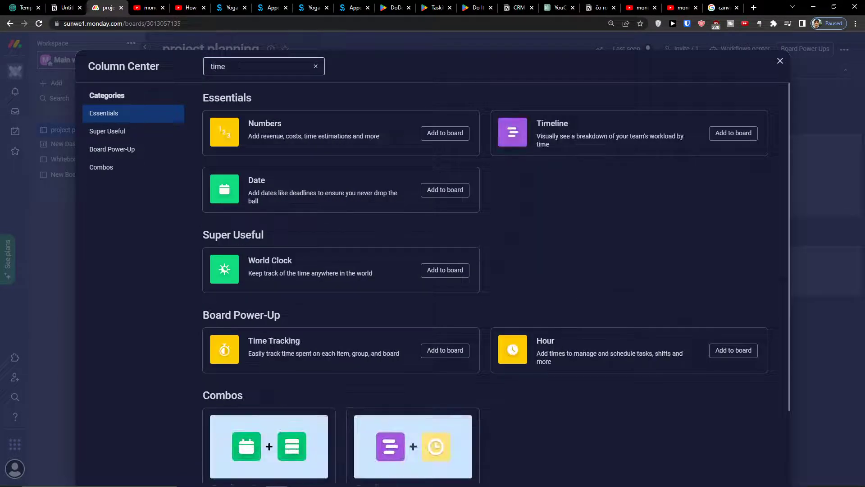
scroll(338, 275, "down", 2)
scroll(306, 292, "up", 2)
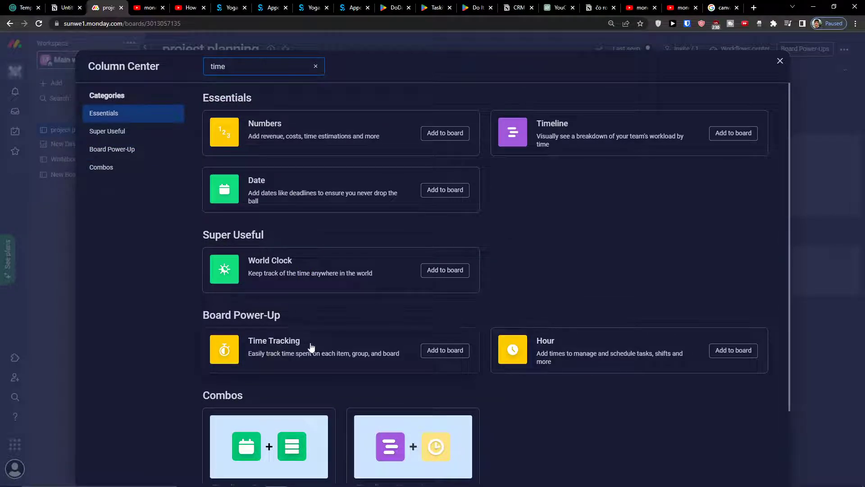
scroll(322, 339, "down", 2)
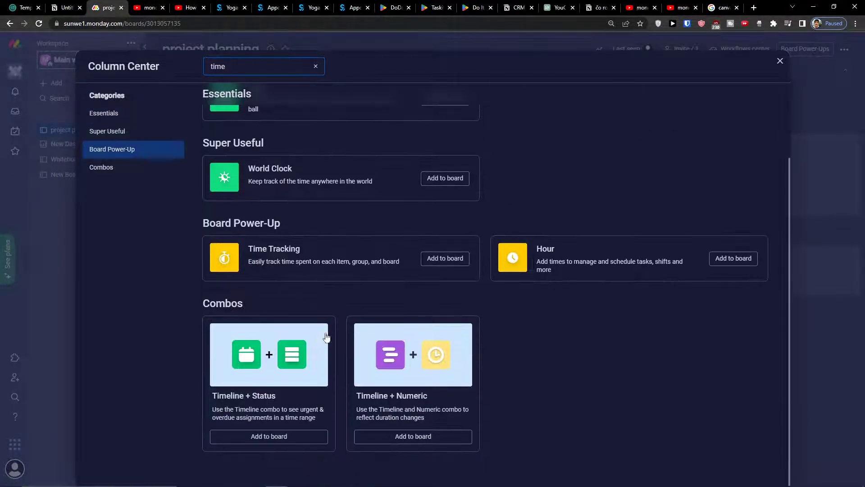
scroll(343, 309, "up", 2)
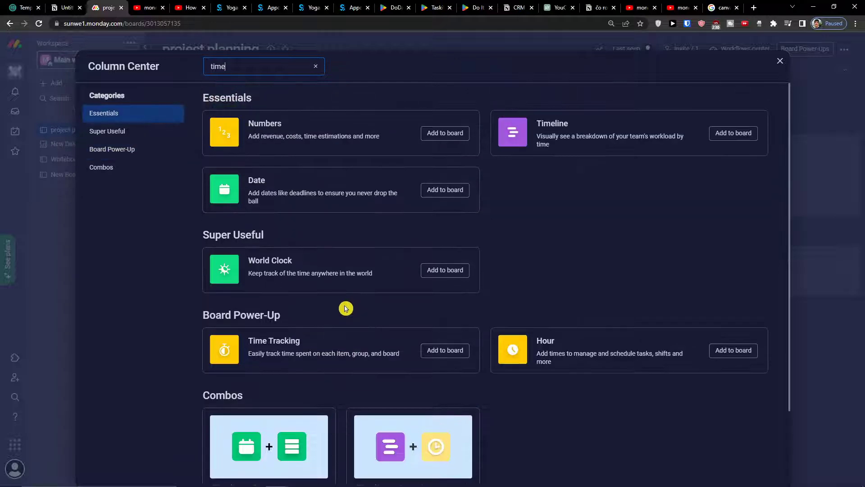
left_click(431, 350)
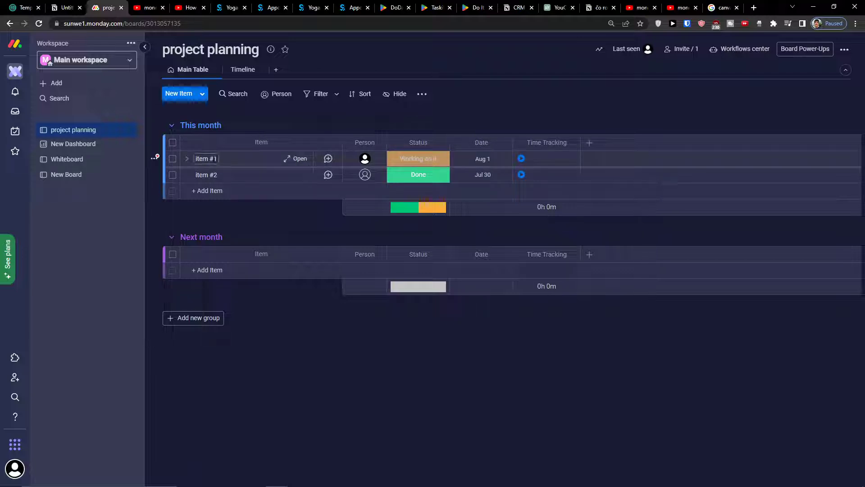
- Rename the first item in the This month group as "Youtube Video"
double_click(203, 158)
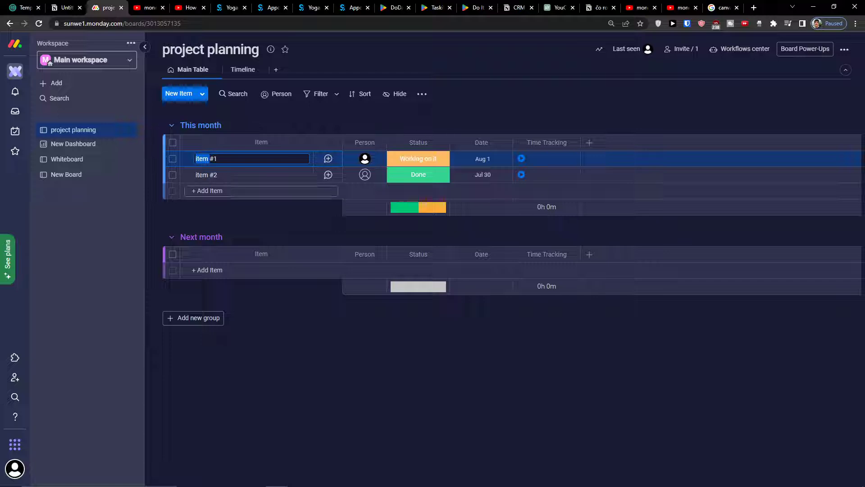
triple_click(261, 156)
type("T")
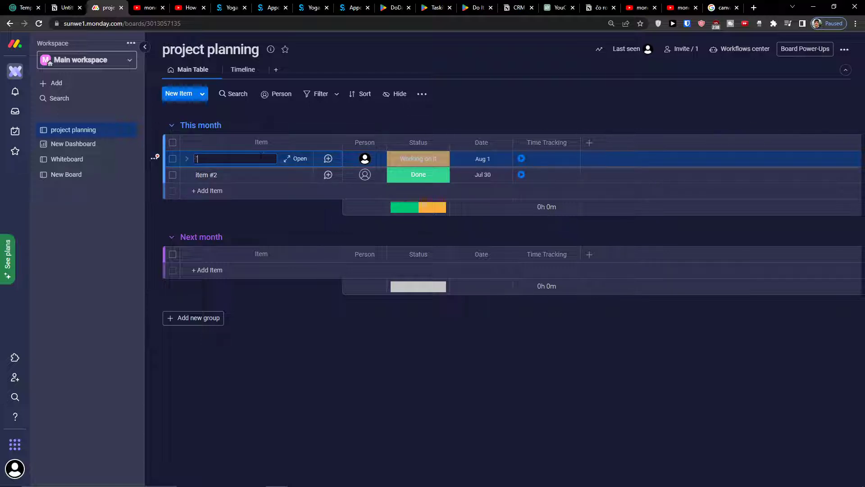
type("Youtube Video")
- Start the time tracking timer for the Youtube Video item and check its active session in the log
left_click(521, 159)
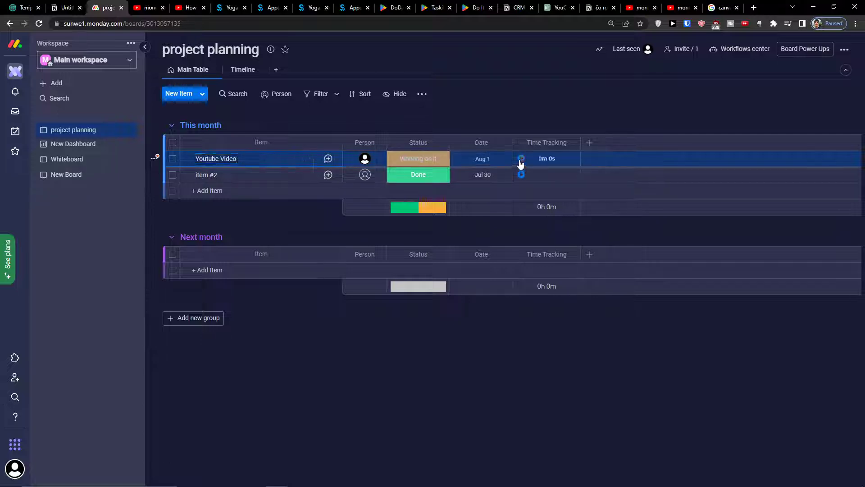
left_click(551, 160)
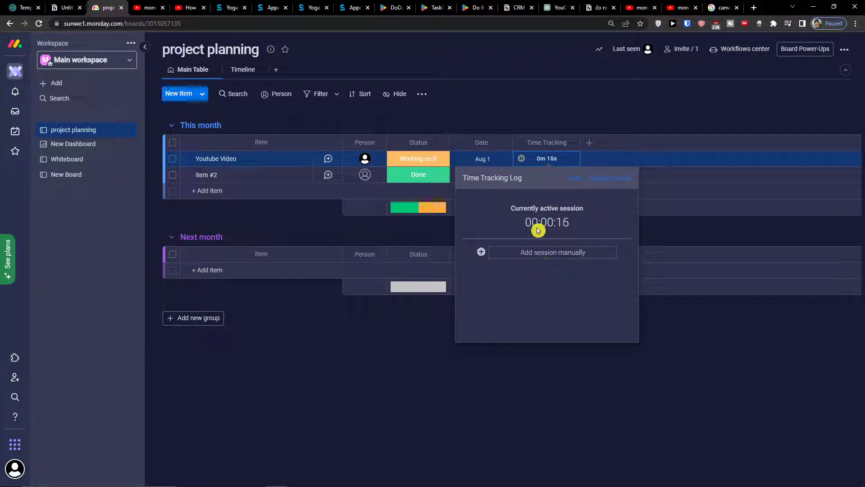
left_click(233, 353)
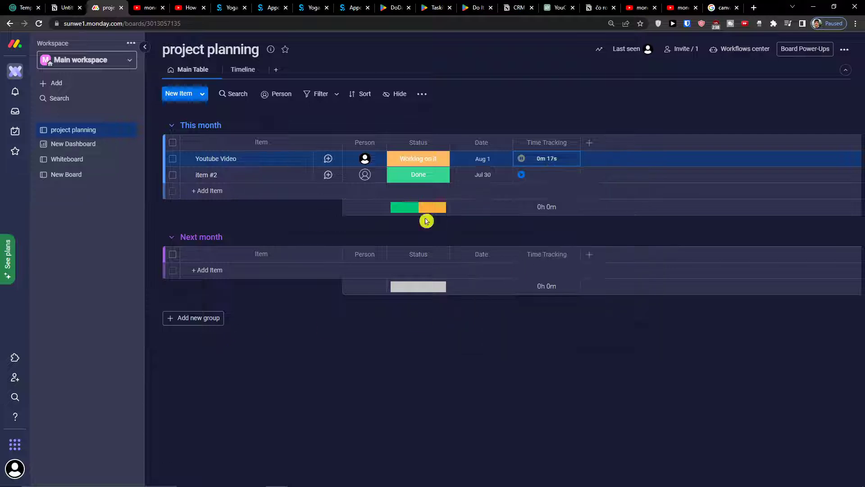
- Manually add a time tracking session to the Youtube Video item for August 2, 02:31 PM to 03:31 PM
left_click(553, 165)
left_click(545, 253)
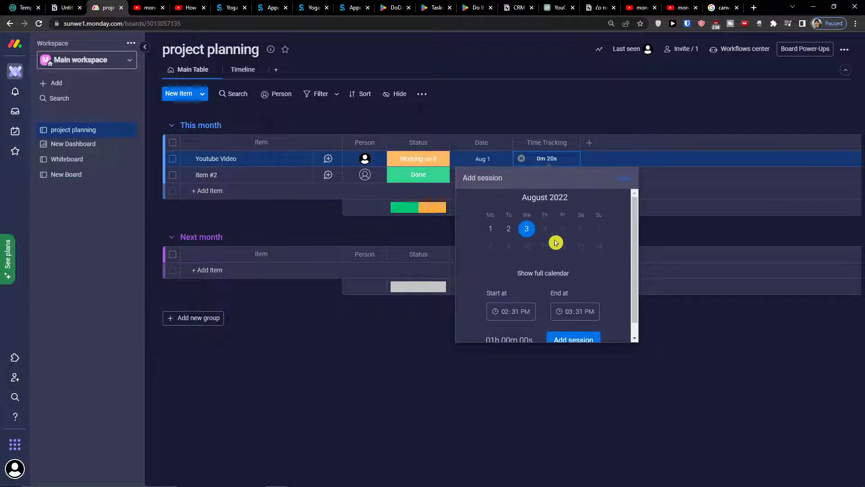
left_click(507, 233)
left_click(508, 231)
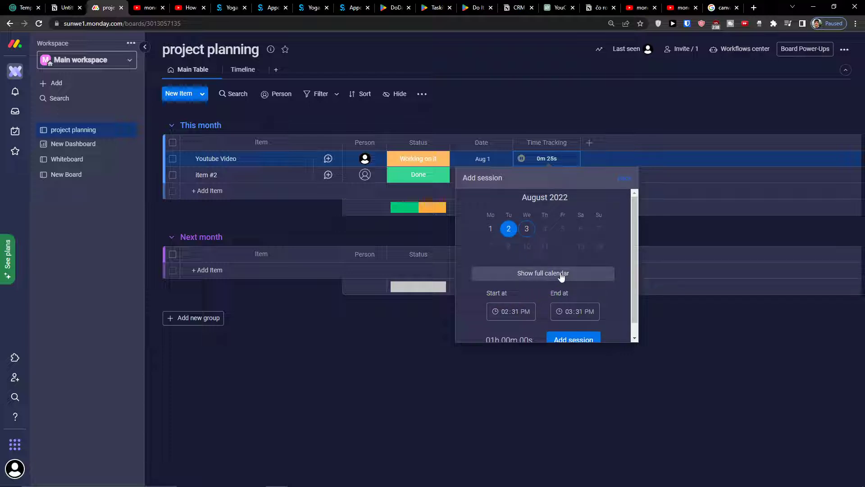
scroll(559, 281, "down", 1)
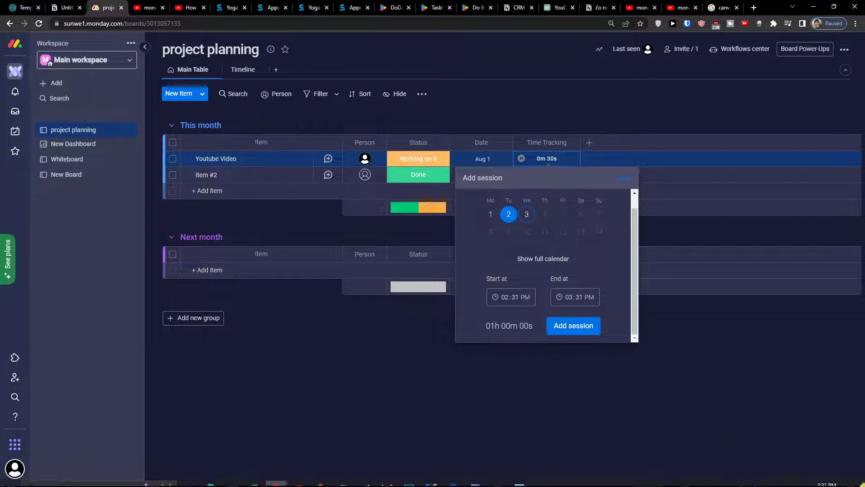
left_click(573, 326)
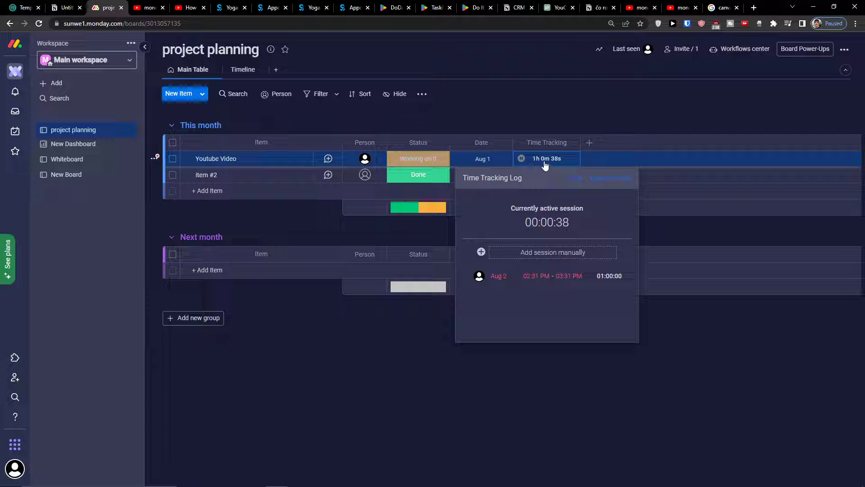
left_click(715, 413)
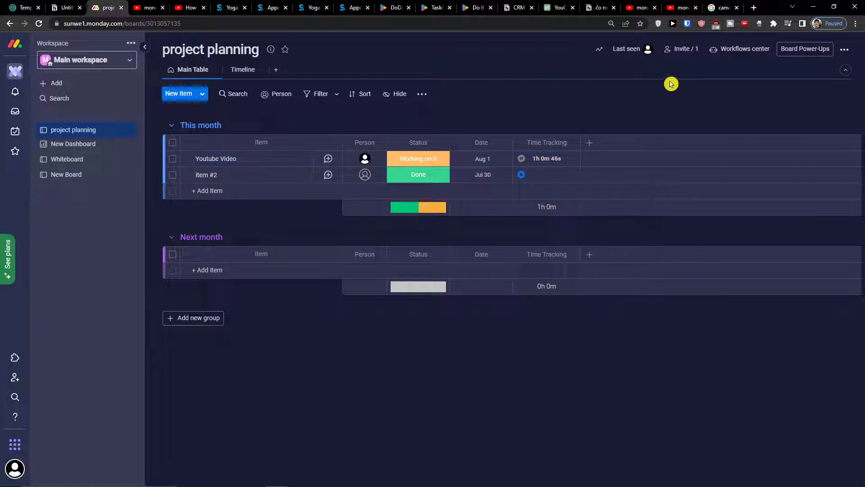
- Clear the time tracking log of the Youtube Video item
left_click(548, 163)
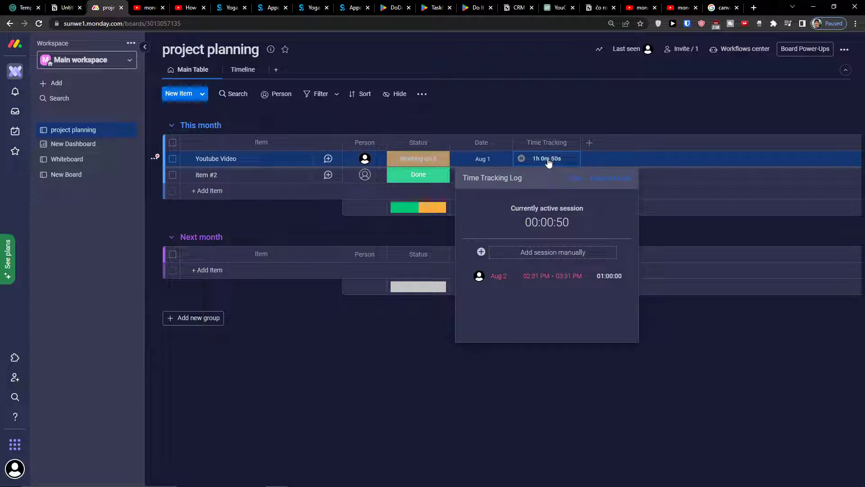
left_click(575, 184)
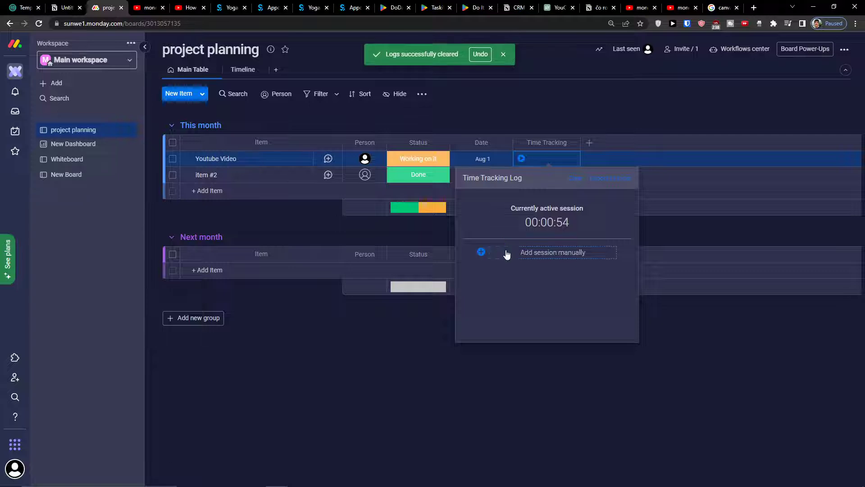
left_click(481, 252)
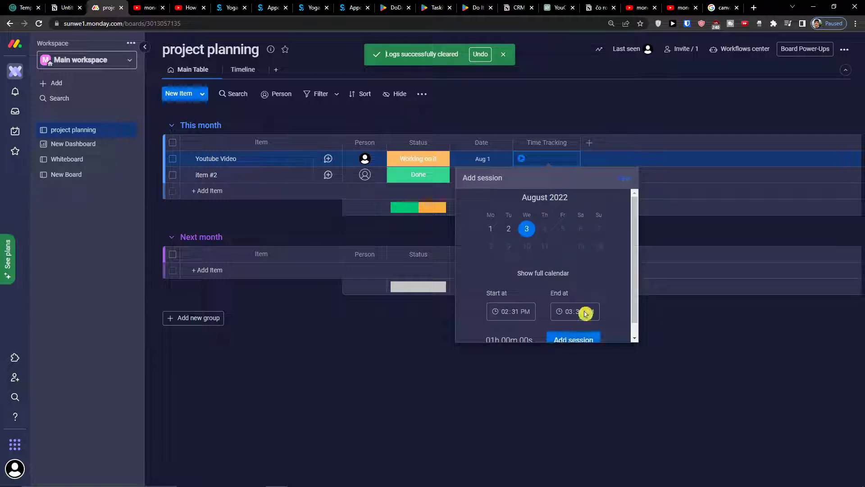
left_click(626, 178)
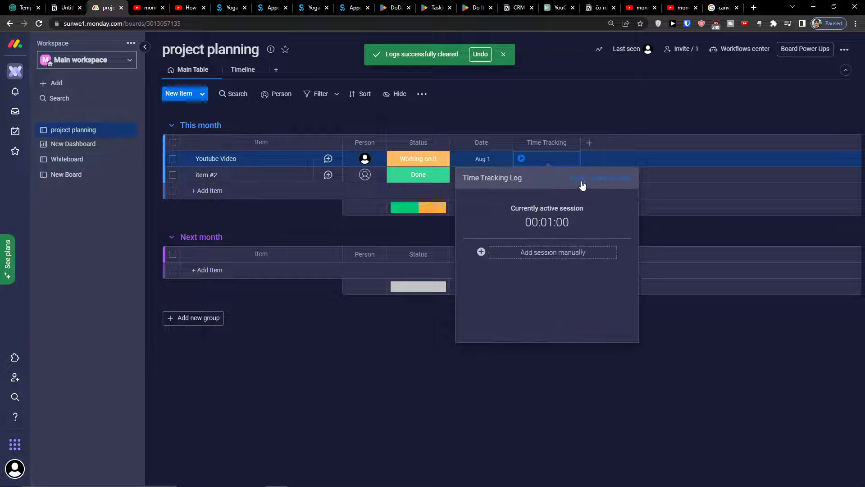
left_click(647, 205)
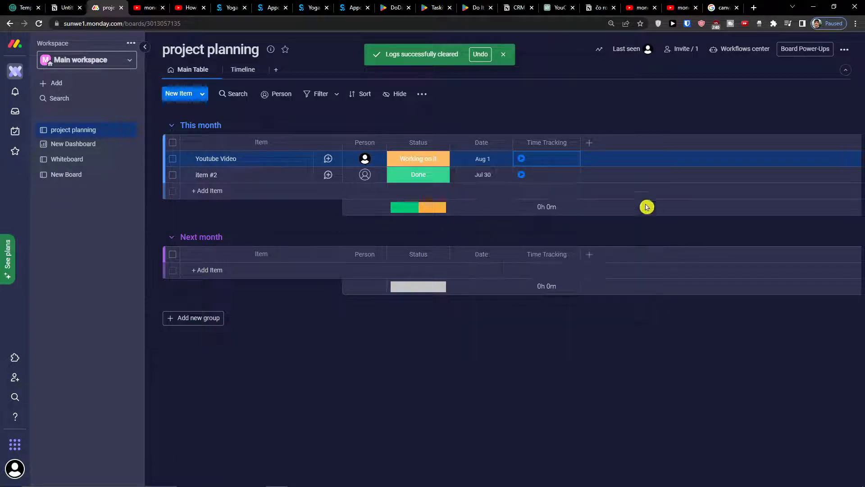
- Run the Youtube Video item's timer and manually add an August 3 session from 02:31 PM to 03:31 PM
left_click(540, 163)
left_click(522, 251)
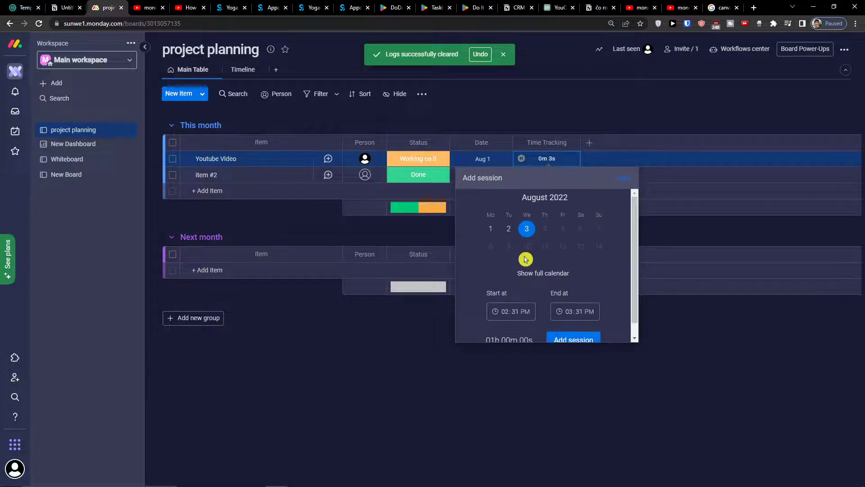
left_click(558, 338)
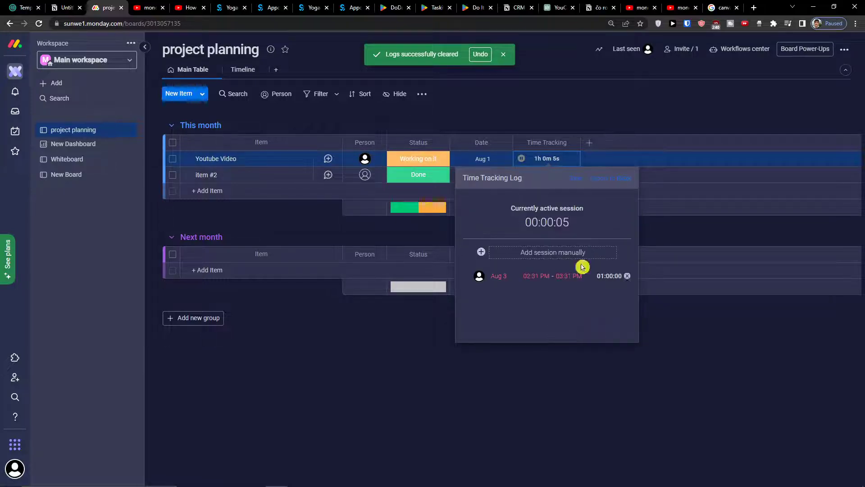
left_click(701, 257)
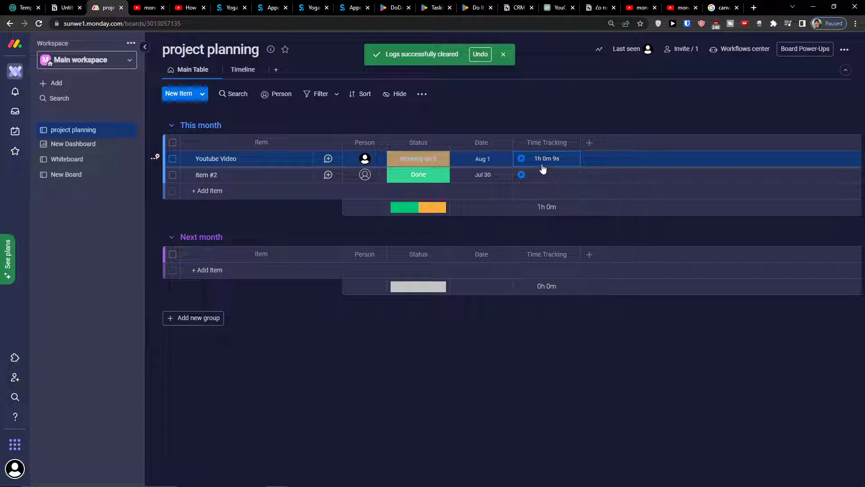
- Browse the column types offered in the Column Center, from Essentials through the Team and Board Power-Ups
left_click(589, 142)
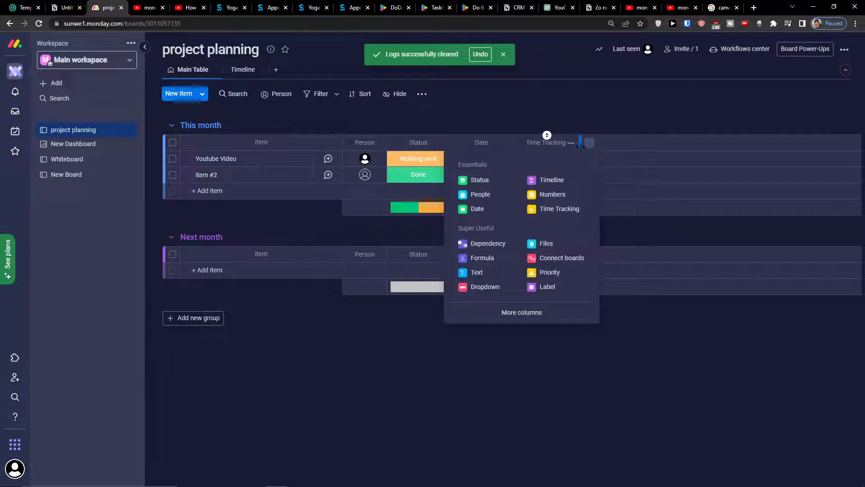
left_click(532, 312)
scroll(539, 275, "down", 5)
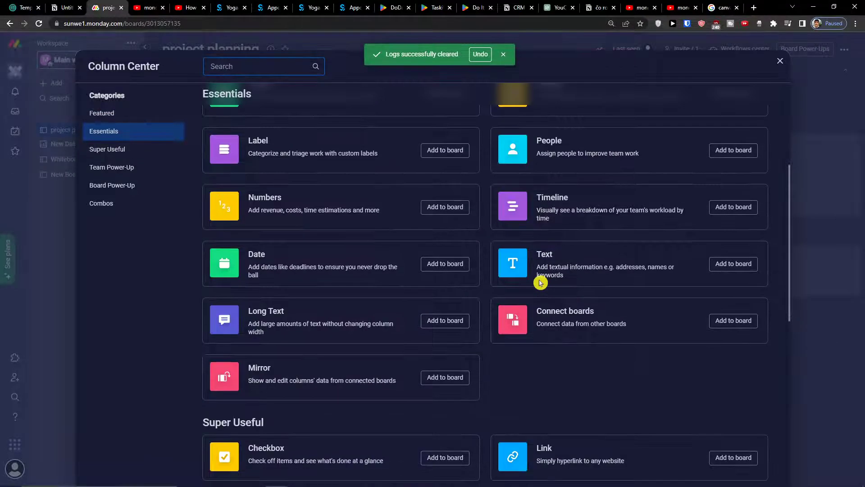
scroll(540, 284, "down", 2)
scroll(541, 286, "down", 4)
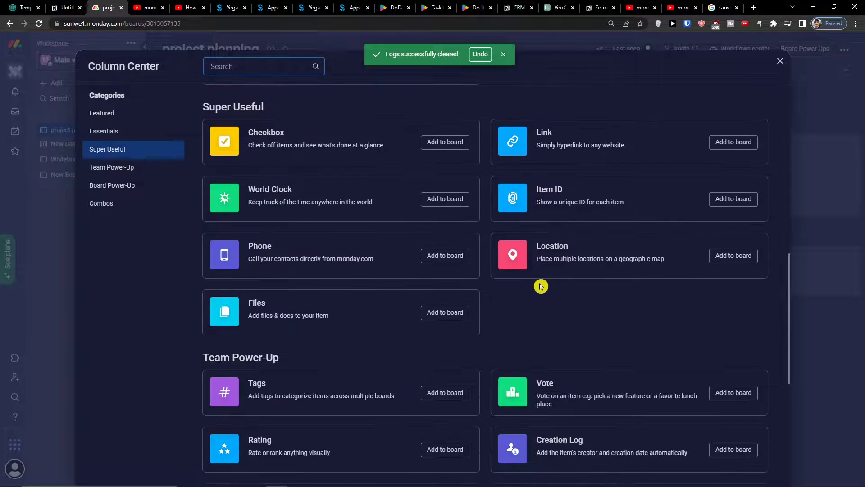
scroll(548, 293, "down", 9)
scroll(548, 293, "down", 4)
scroll(560, 293, "up", 4)
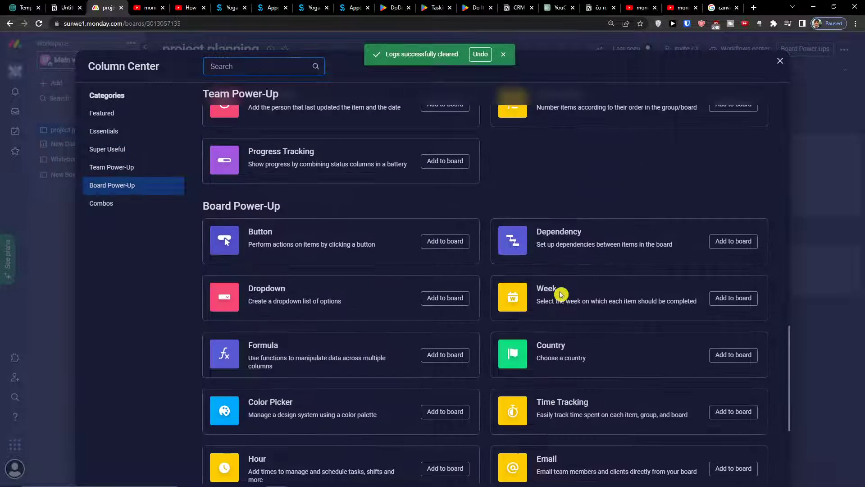
scroll(388, 172, "up", 2)
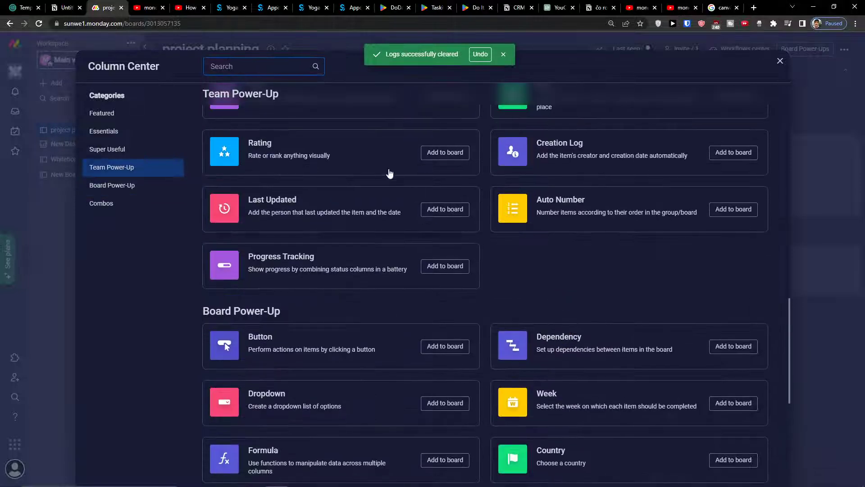
left_click(77, 320)
- Search the Views Center for "ev", look through the matching marketplace apps, and close the Views Center
left_click(282, 76)
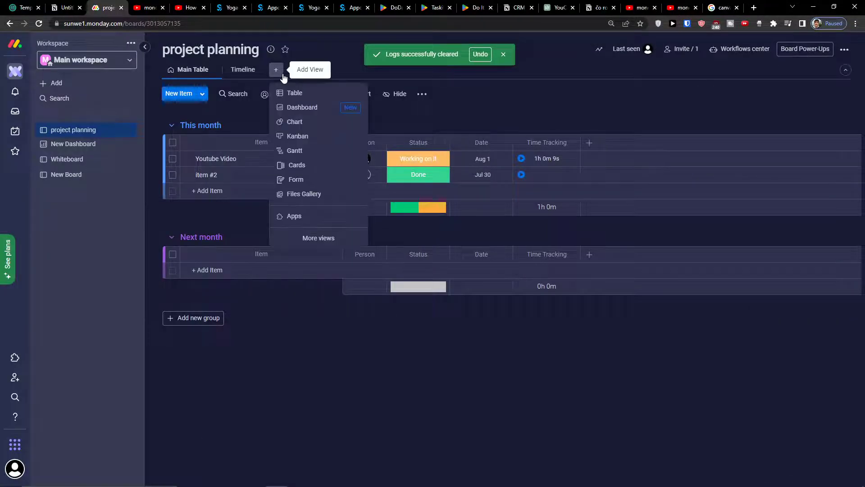
left_click(310, 217)
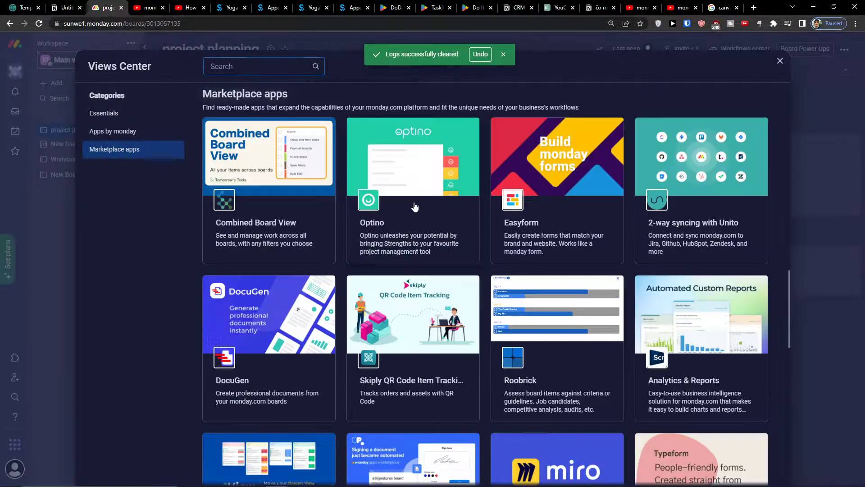
scroll(415, 206, "up", 10)
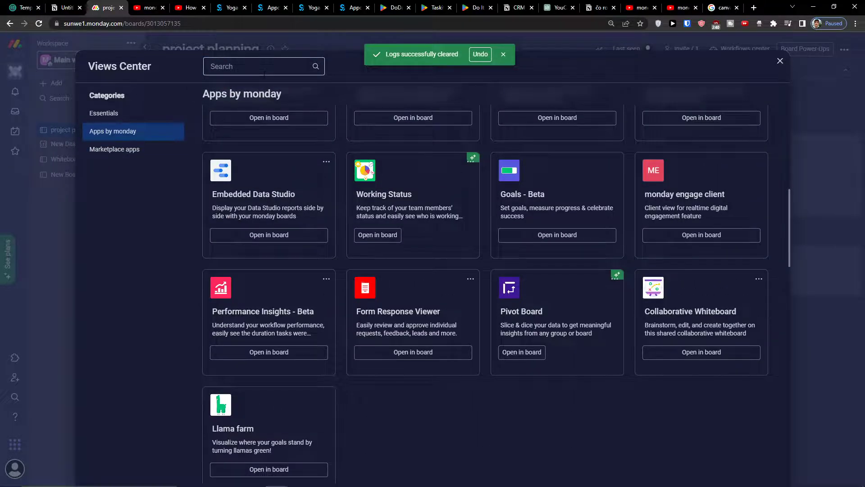
type("ev")
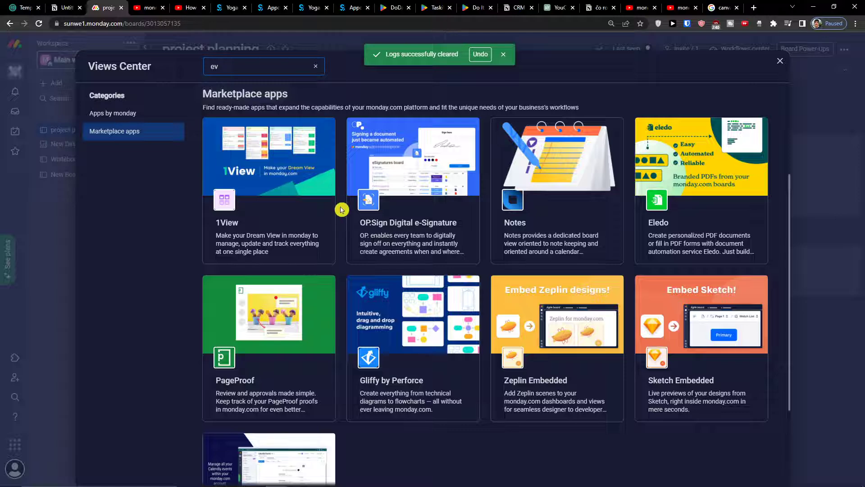
scroll(343, 209, "down", 2)
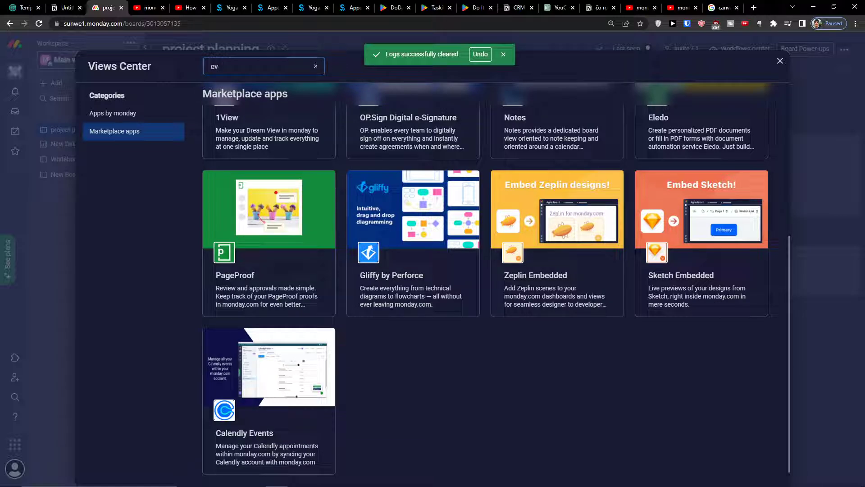
left_click(750, 8)
left_click(736, 7)
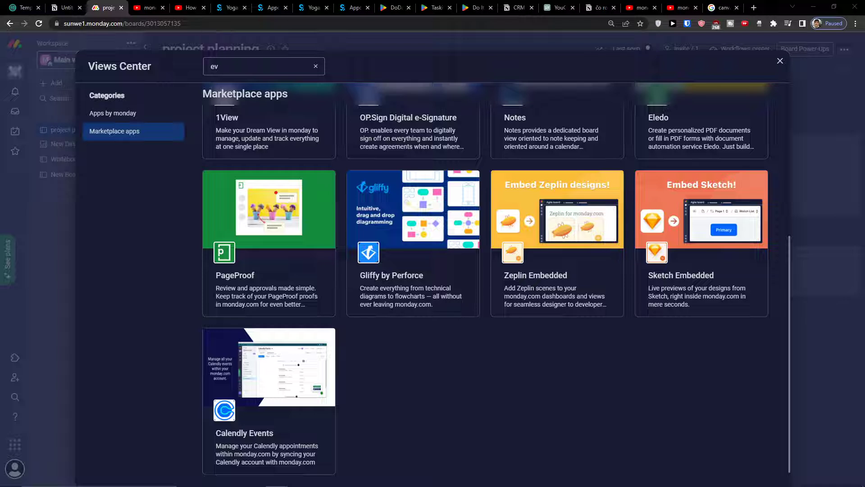
scroll(406, 216, "up", 6)
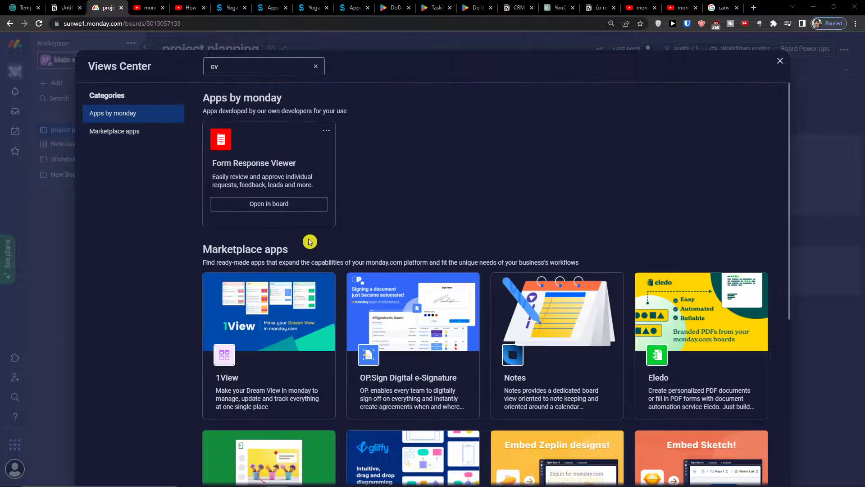
left_click(780, 61)
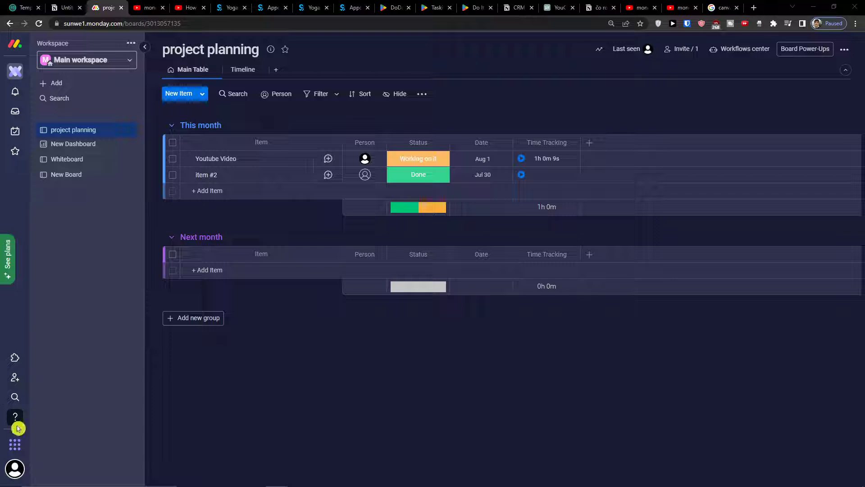
- Search the apps marketplace for "ever", look through the matching apps, and close the marketplace
left_click(15, 357)
left_click(227, 63)
type("ever")
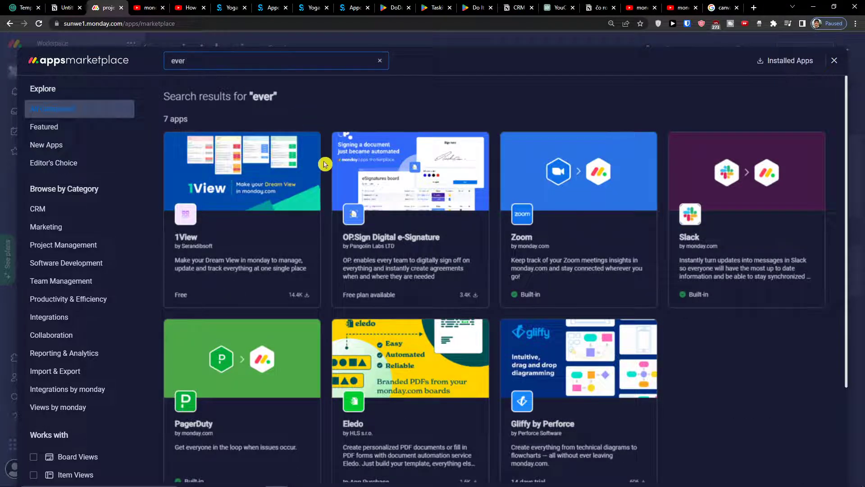
scroll(318, 178, "down", 3)
scroll(318, 177, "up", 3)
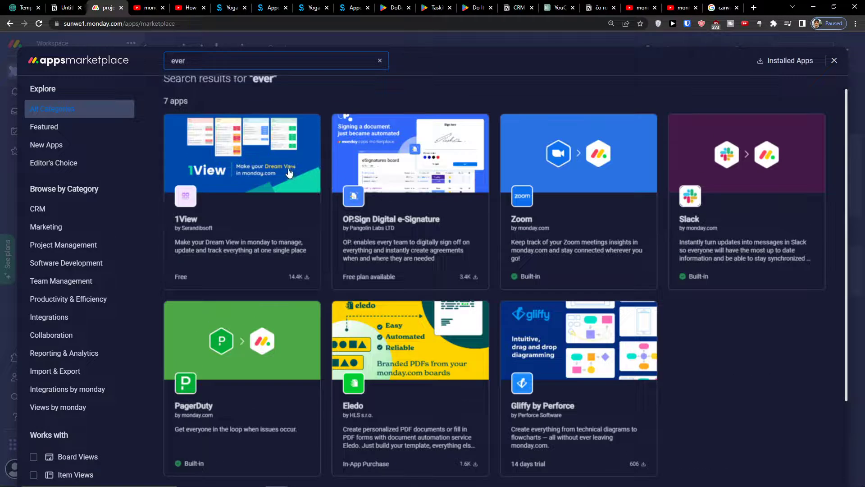
left_click(93, 217)
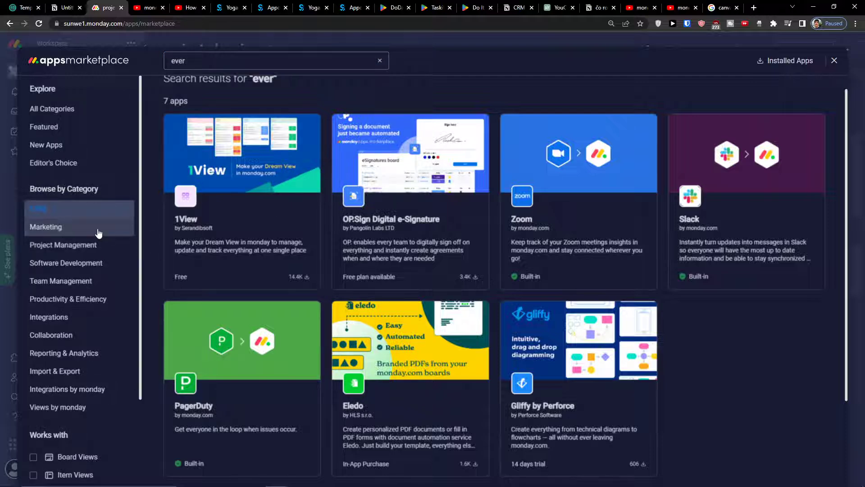
key("Escape")
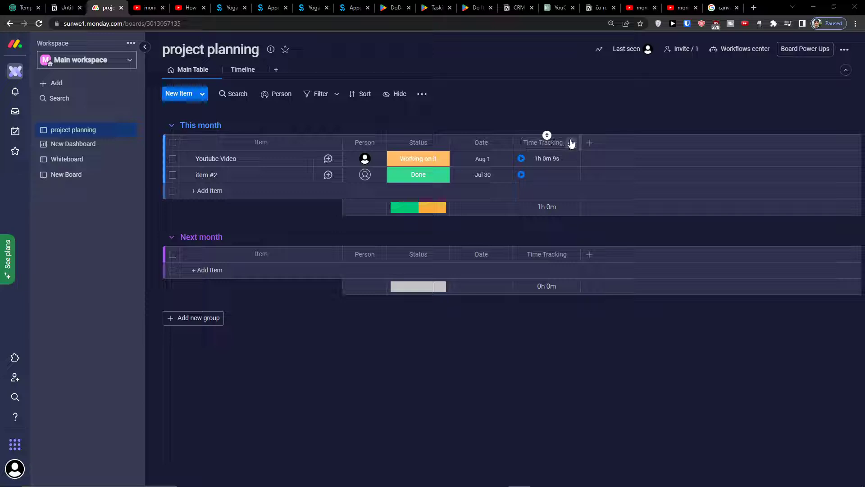
- Add a team member's first name to the Time Tracking column's title and widen the column to fit it
left_click(588, 142)
left_click(546, 142)
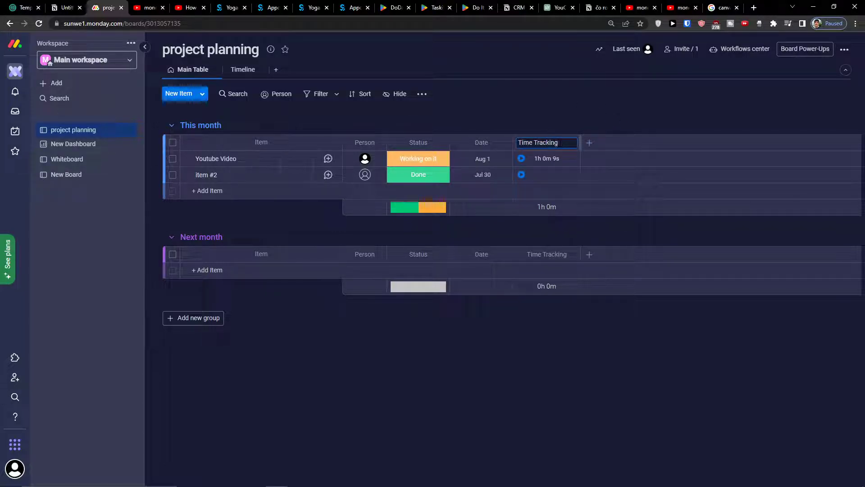
key("Return")
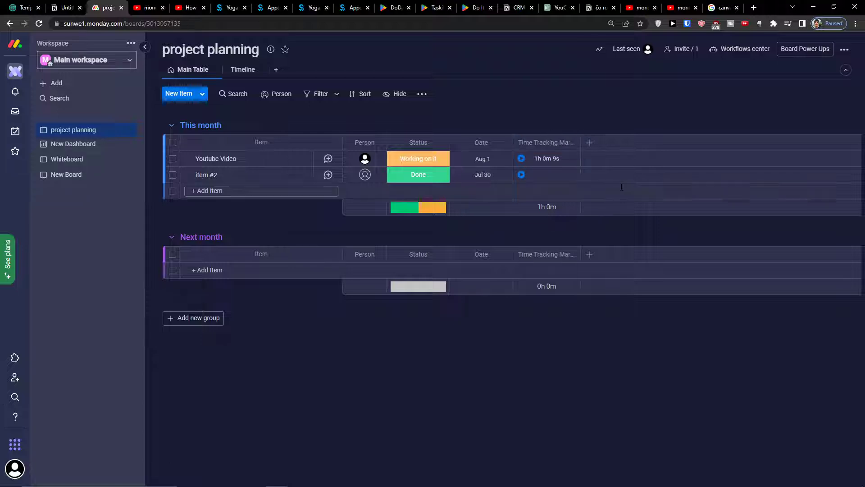
left_click_drag(580, 140, 664, 138)
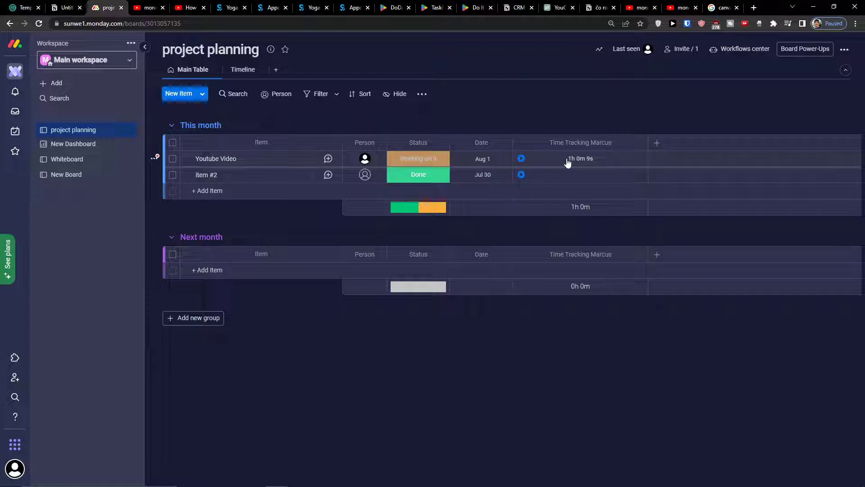
left_click(350, 158)
left_click(280, 394)
- Browse the Column Center's column types from Featured through Team Power-Up, and close it
left_click(657, 143)
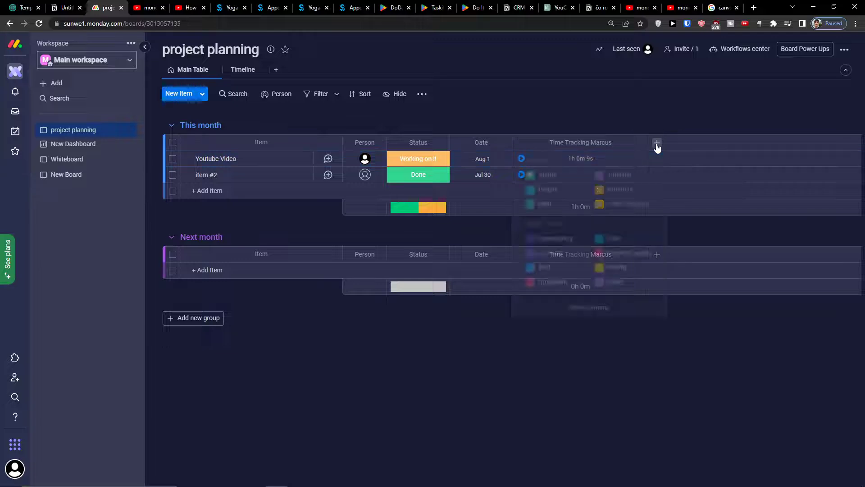
left_click(602, 311)
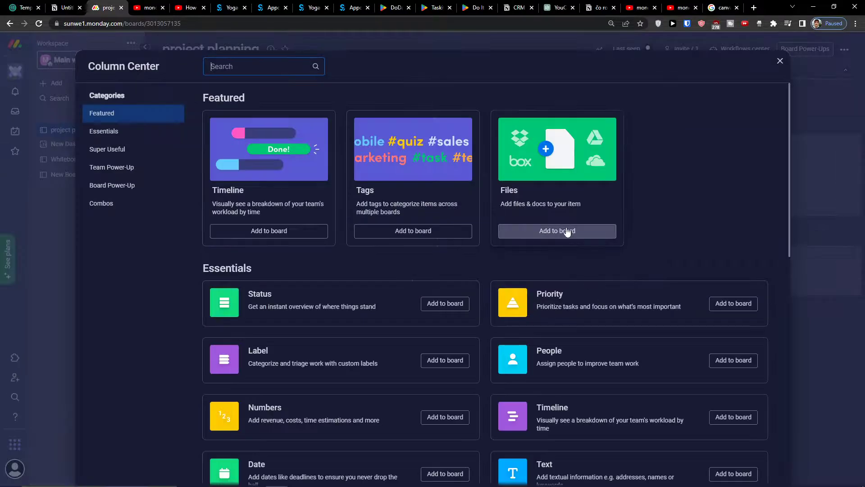
scroll(568, 232, "down", 9)
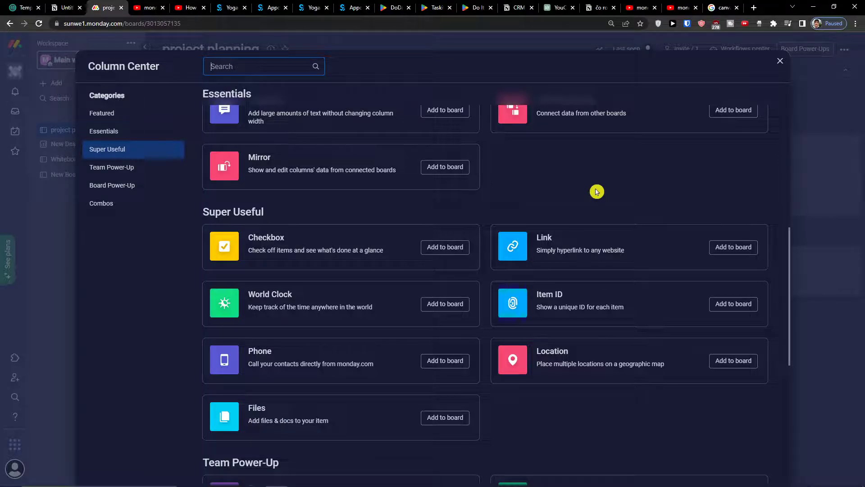
scroll(599, 193, "down", 5)
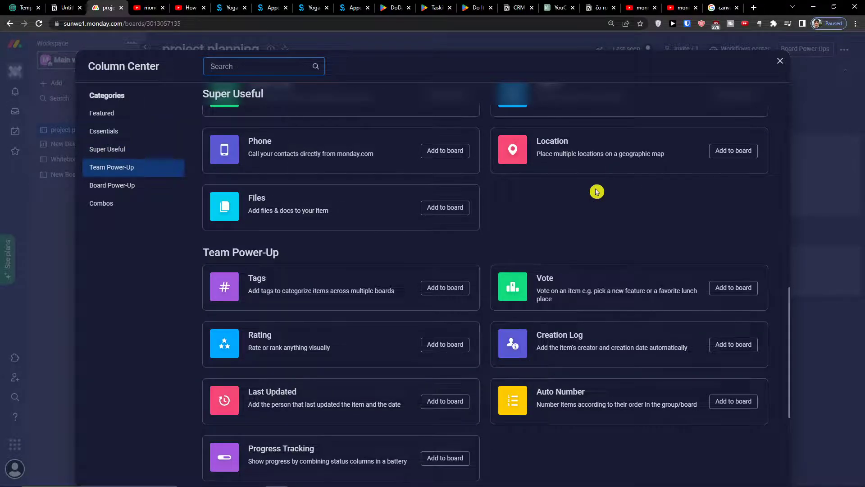
left_click(841, 395)
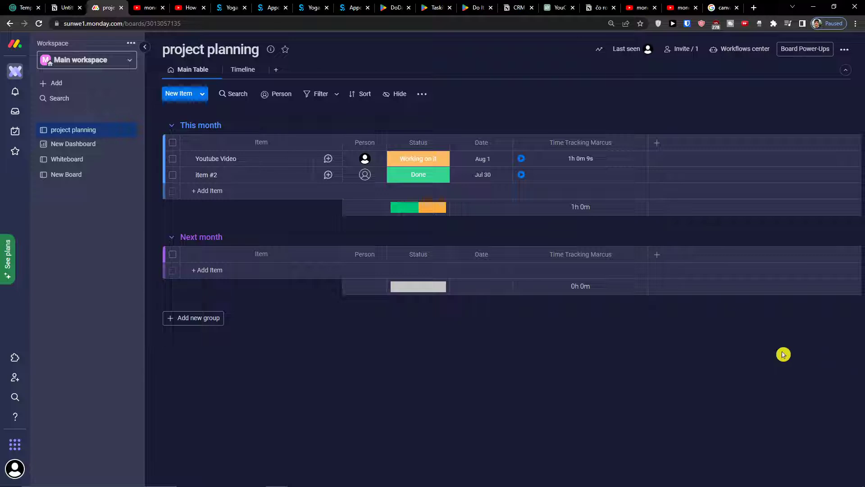
- Search the Column Center for "time tra" and add a second Time Tracking column to the board
left_click(658, 143)
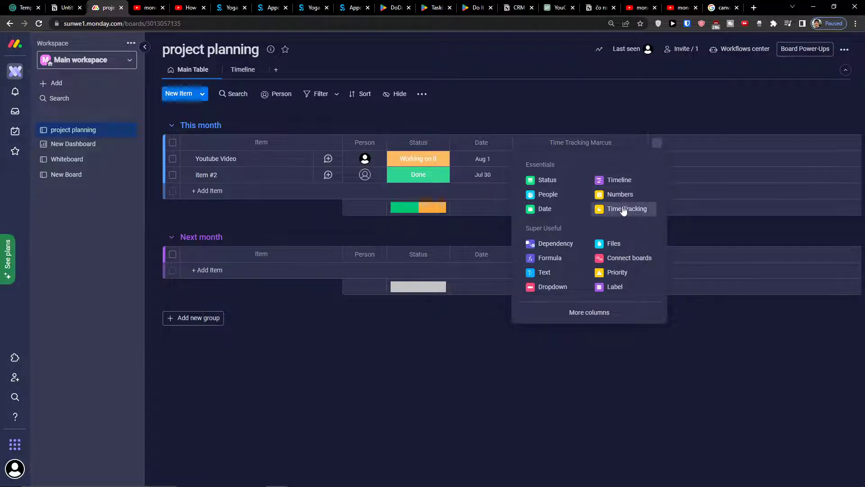
left_click(589, 313)
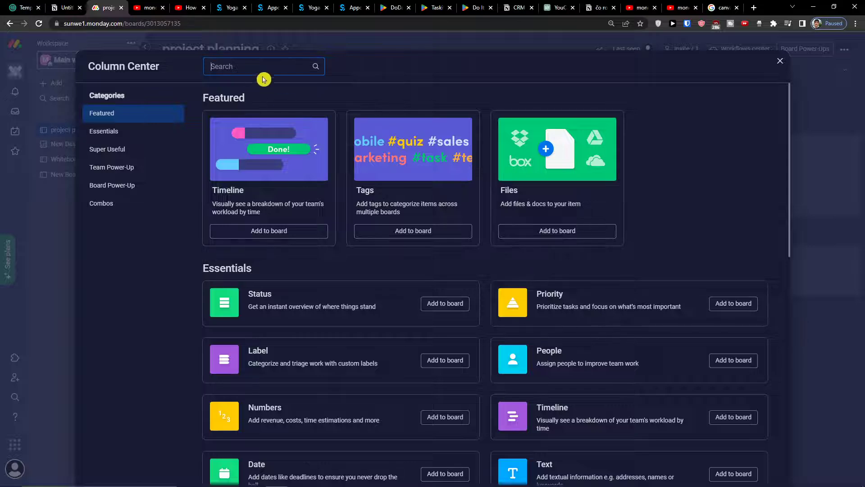
type("t")
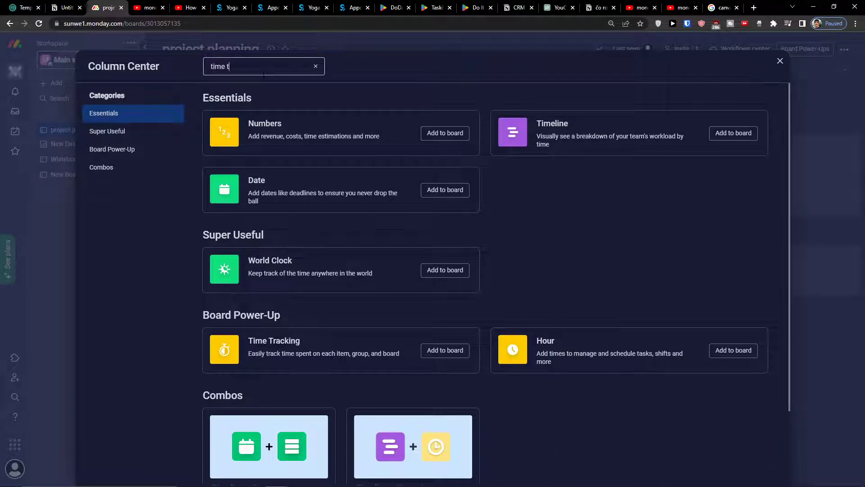
type("im tracking")
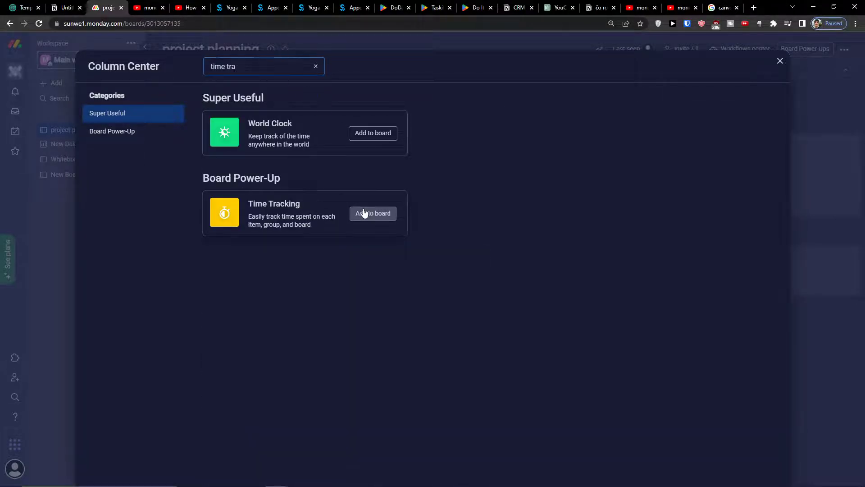
left_click(373, 212)
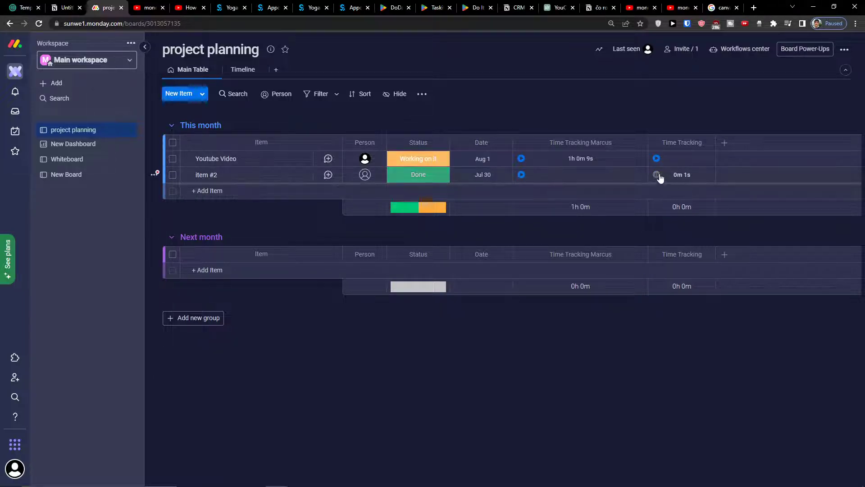
- Manually add an August 2 session from 02:34 PM to 03:34 PM to item #2 in the new Time Tracking column
left_click(678, 175)
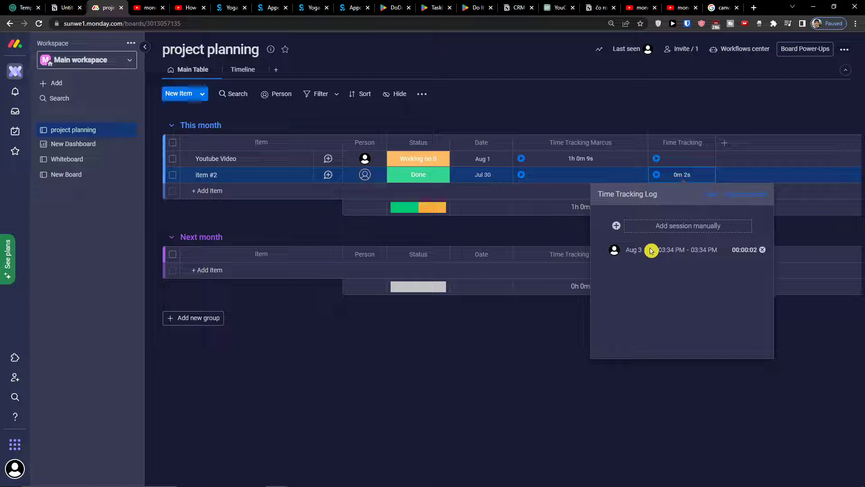
left_click(656, 228)
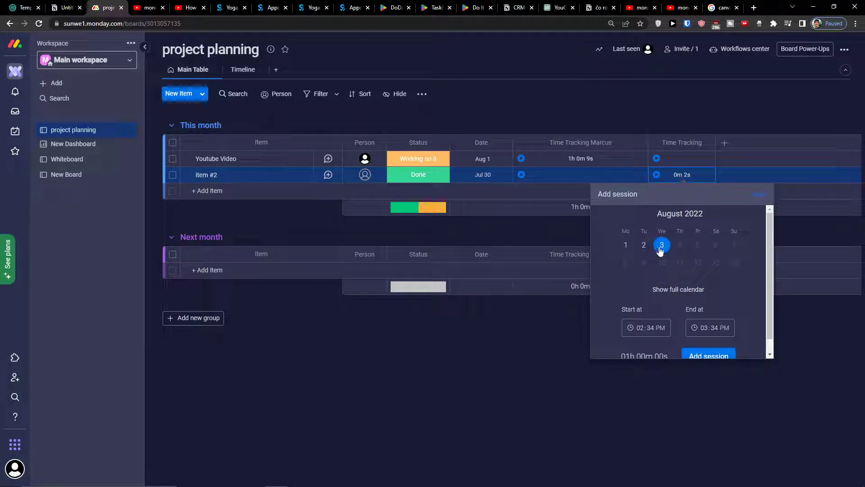
left_click(645, 247)
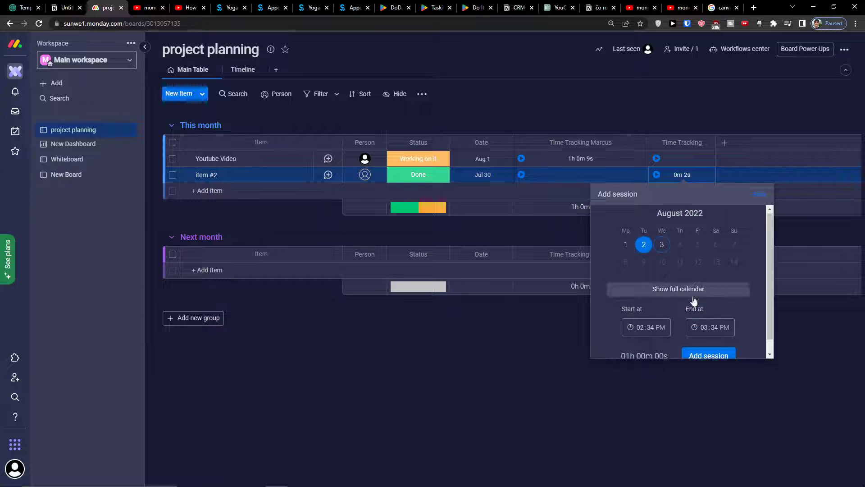
scroll(693, 301, "down", 1)
left_click(718, 341)
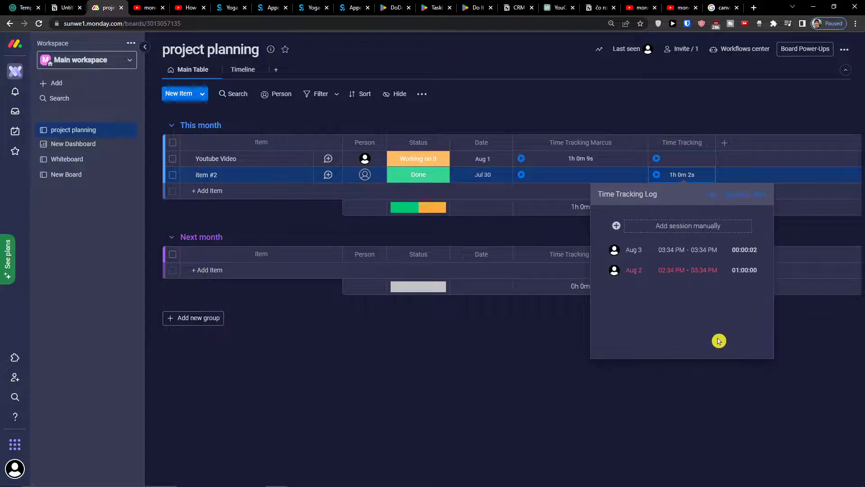
- Export item #2's time tracking log to Excel, open the downloaded file to review the sessions, and close the workbook
left_click(733, 202)
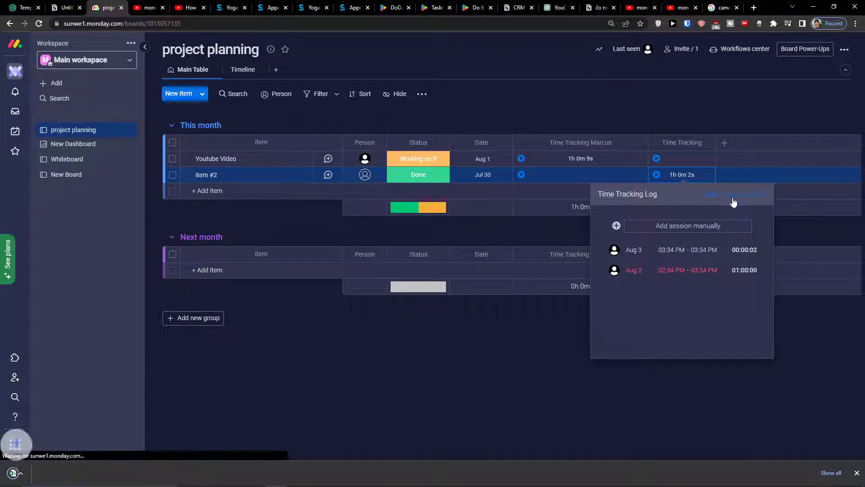
left_click(70, 472)
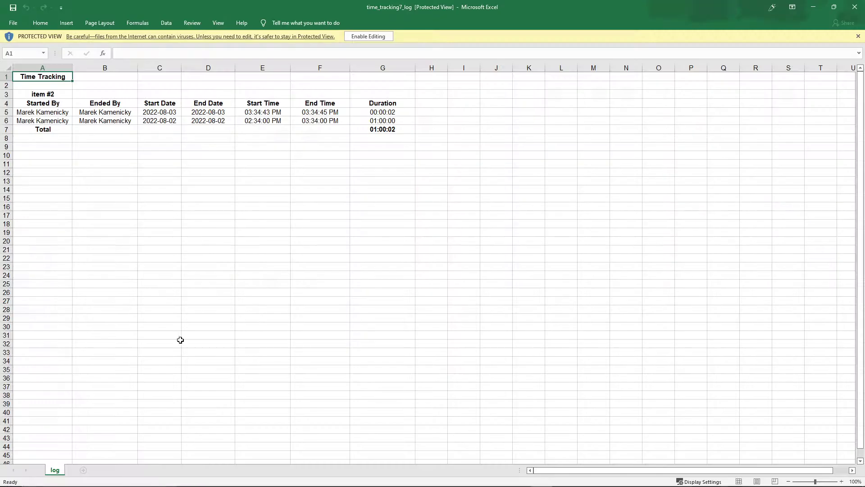
left_click_drag(320, 241, 58, 43)
left_click(280, 207)
left_click(384, 197)
left_click_drag(391, 187, 43, 45)
left_click(346, 224)
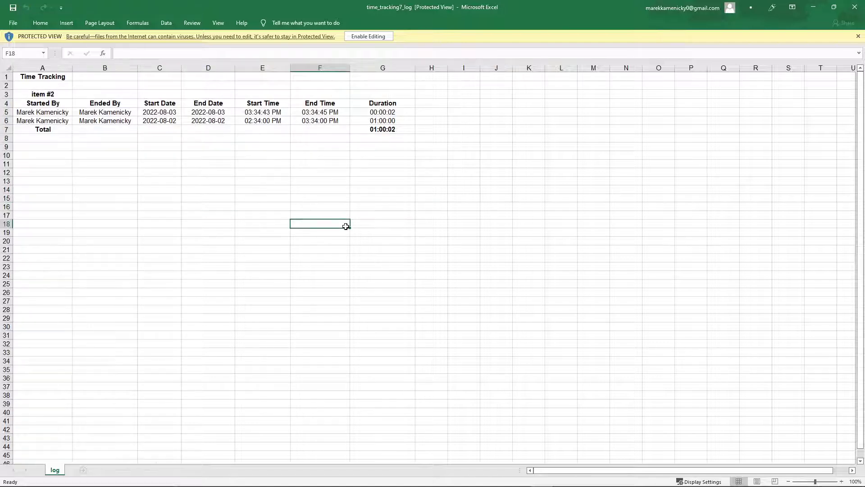
left_click(854, 7)
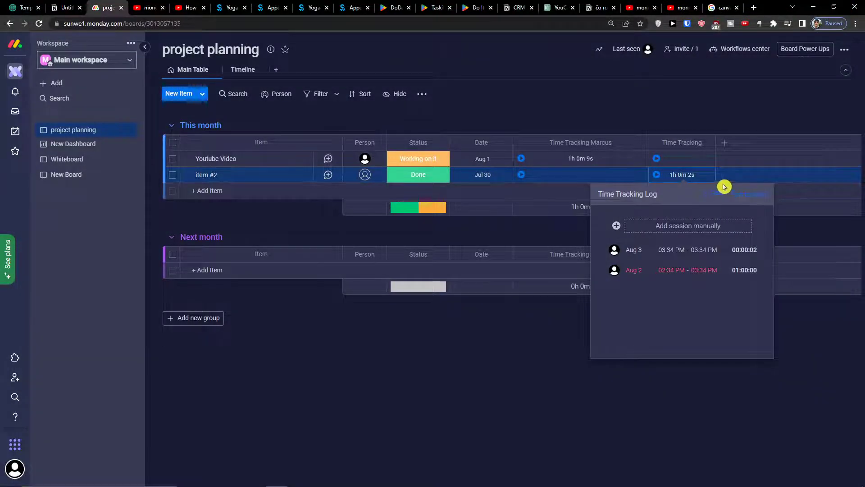
- Rename item #2 in the This month group as "Youtube Idea"
double_click(201, 174)
key("ctrl+a")
type("Youtu")
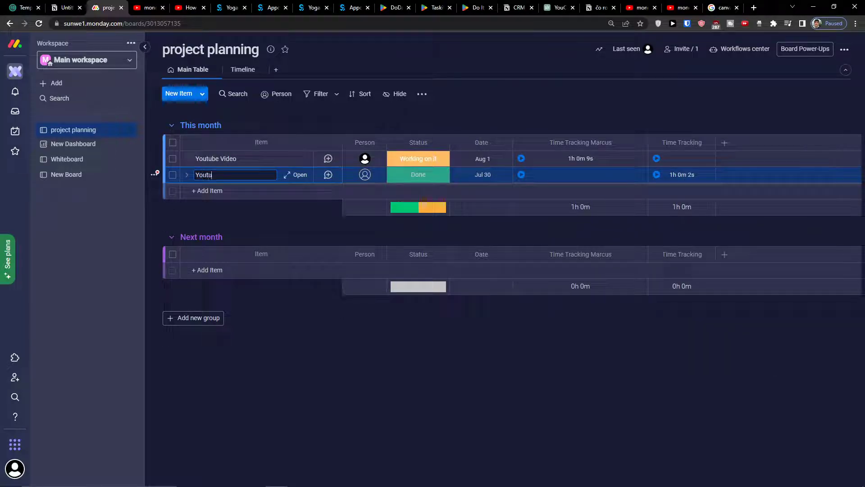
key("Return")
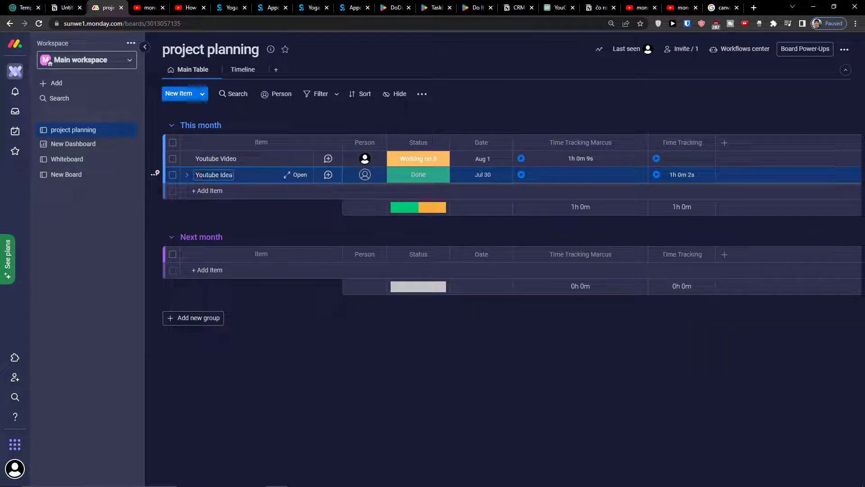
left_click(277, 71)
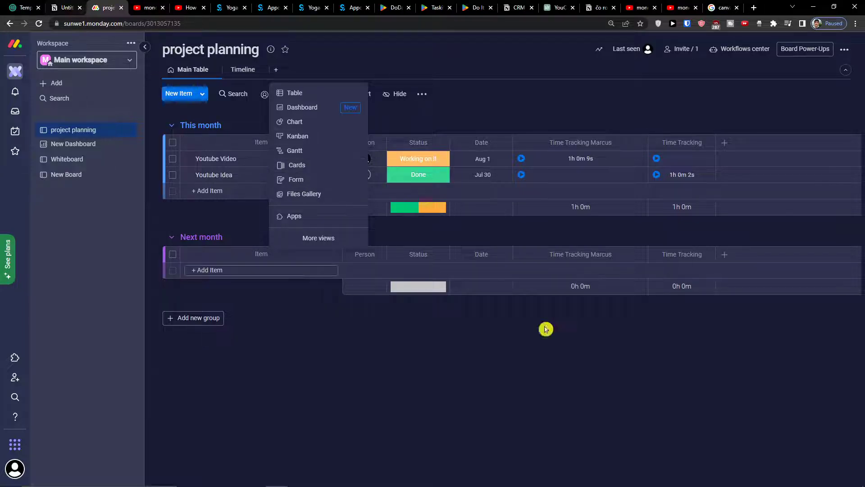
left_click(669, 393)
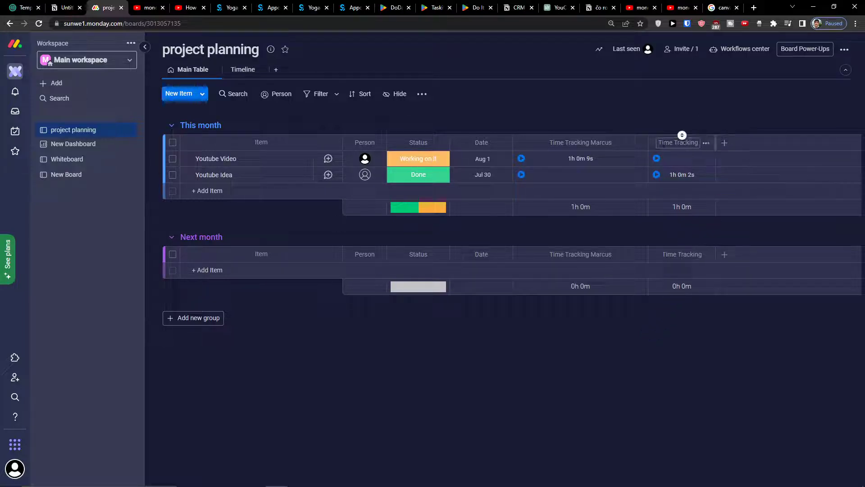
- Customize the second Time Tracking column so that its times are shown without seconds
left_click(706, 143)
mouse_move(688, 161)
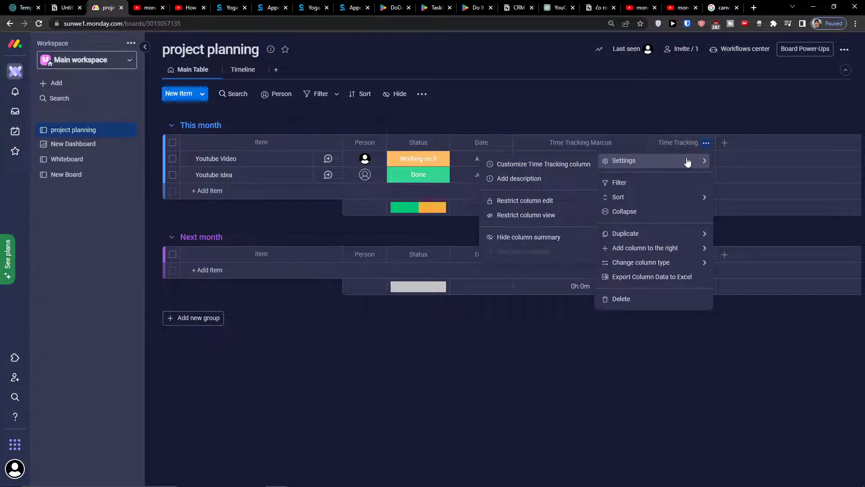
left_click(577, 165)
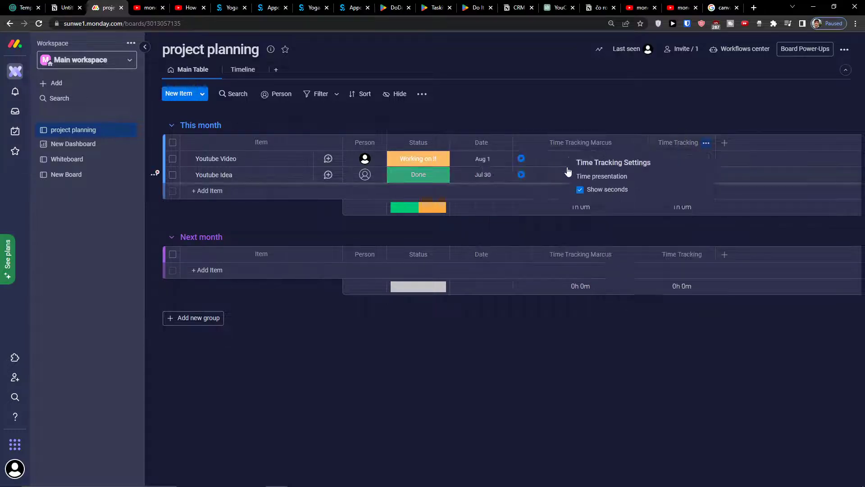
left_click(605, 193)
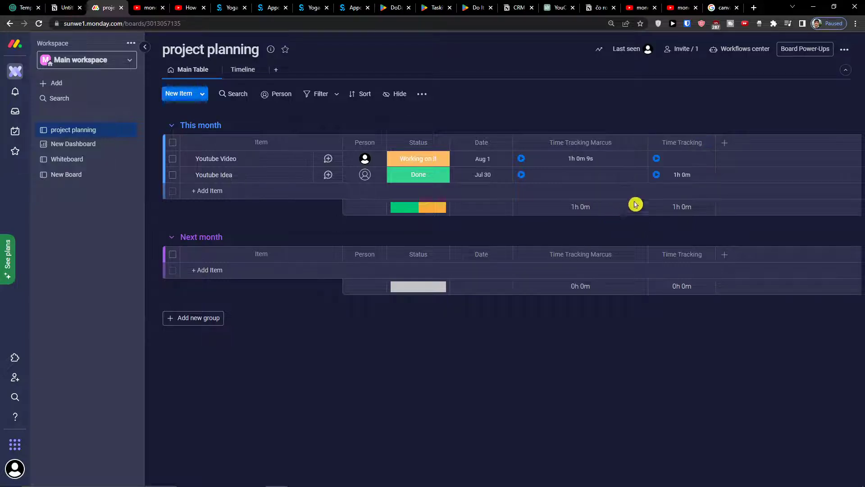
- Look through the second Time Tracking column's settings, then collapse the column and expand it again
left_click(706, 145)
mouse_move(653, 164)
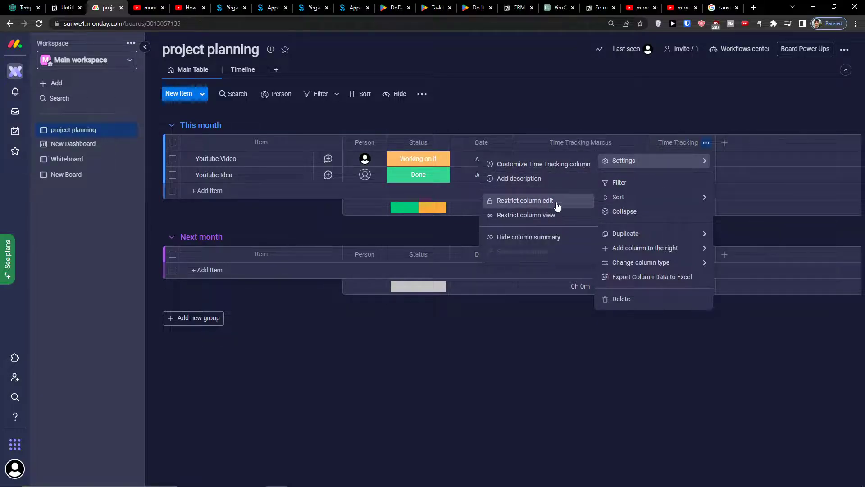
left_click(627, 217)
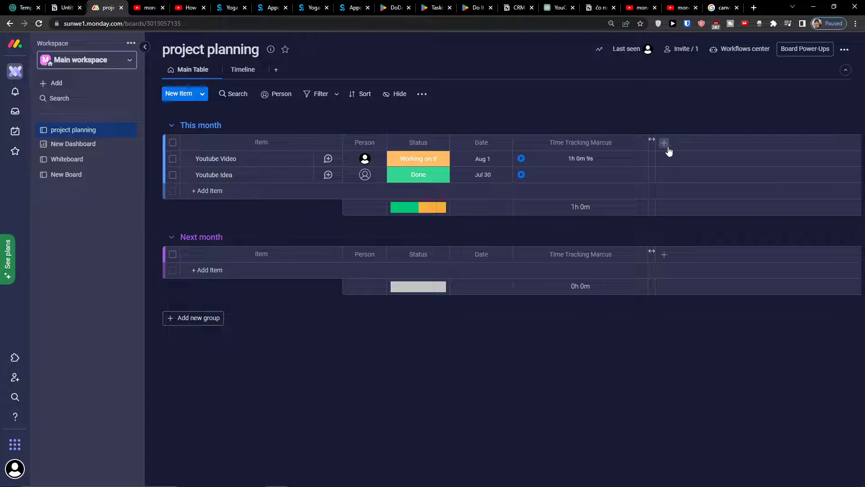
left_click(651, 144)
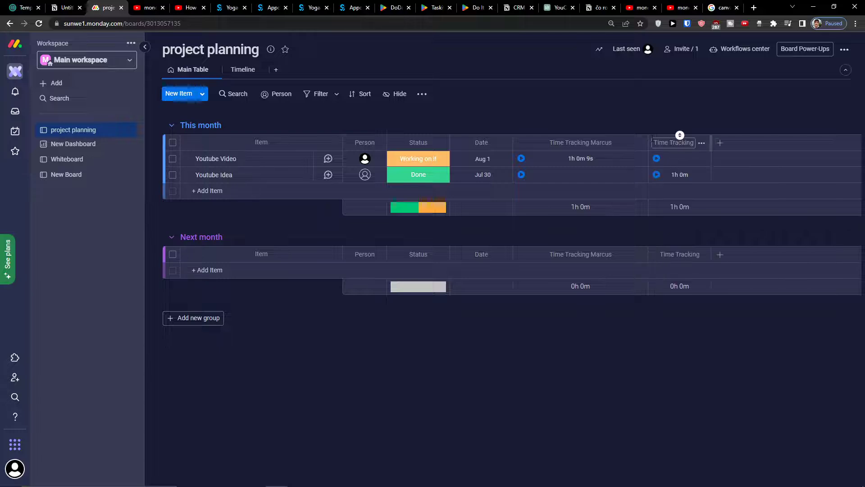
left_click(706, 143)
mouse_move(666, 251)
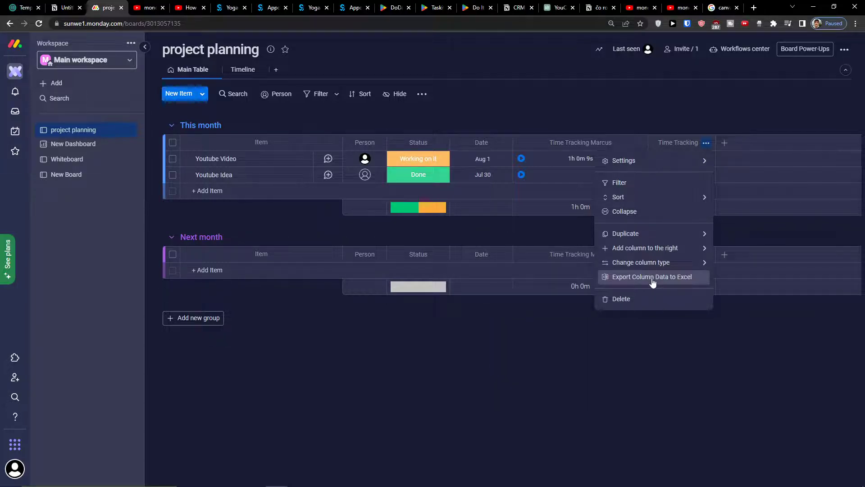
left_click(678, 322)
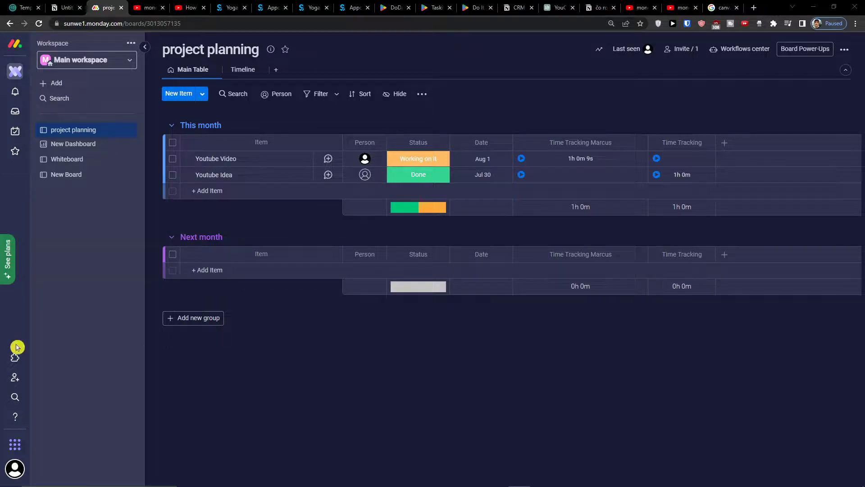
- Close the Notion browser tab that sits directly before the project planning board's tab
left_click(65, 5)
key("ctrl+w")
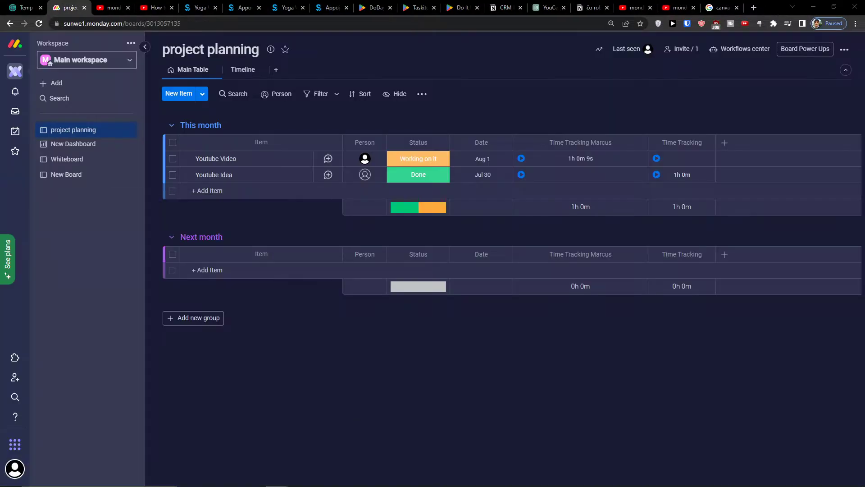